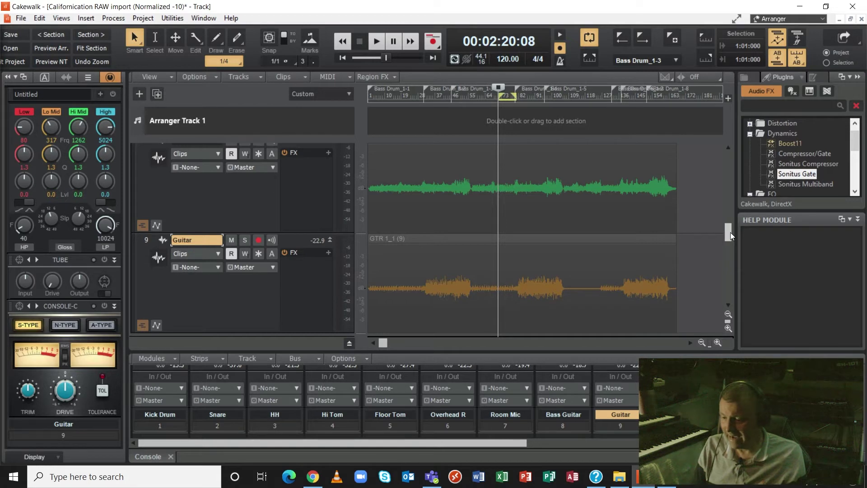
# Step: Scroll the track view to the top and make the soloed Kick Drum track current
pyautogui.moveTo(728, 232); pyautogui.dragTo(729, 158)
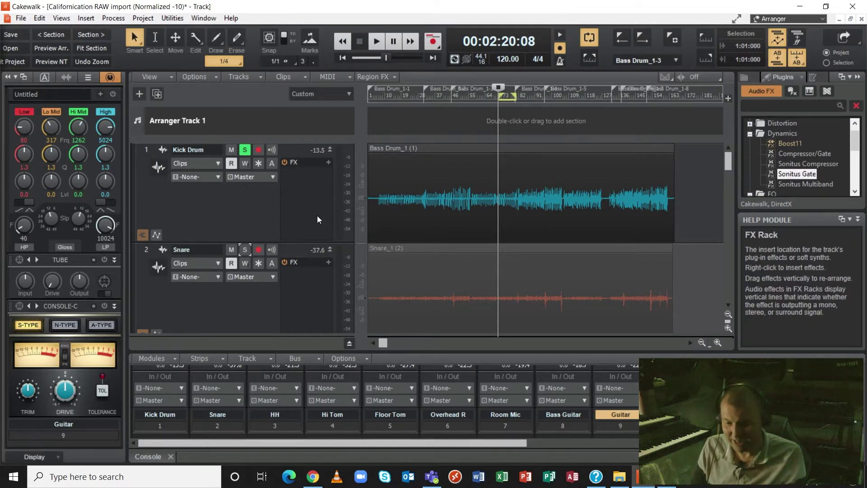
pyautogui.click(205, 150)
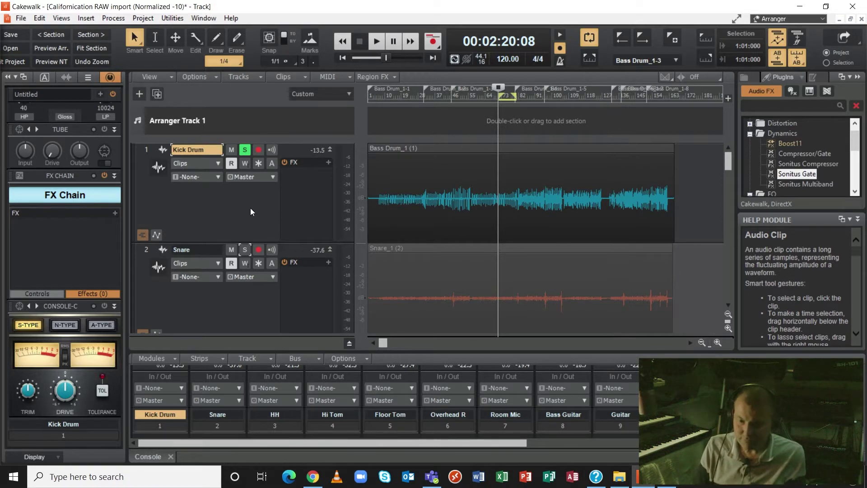
# Step: Show the Kick Drum ProChannel in the Inspector and look over its empty FX Chain
pyautogui.click(88, 77)
pyautogui.click(69, 76)
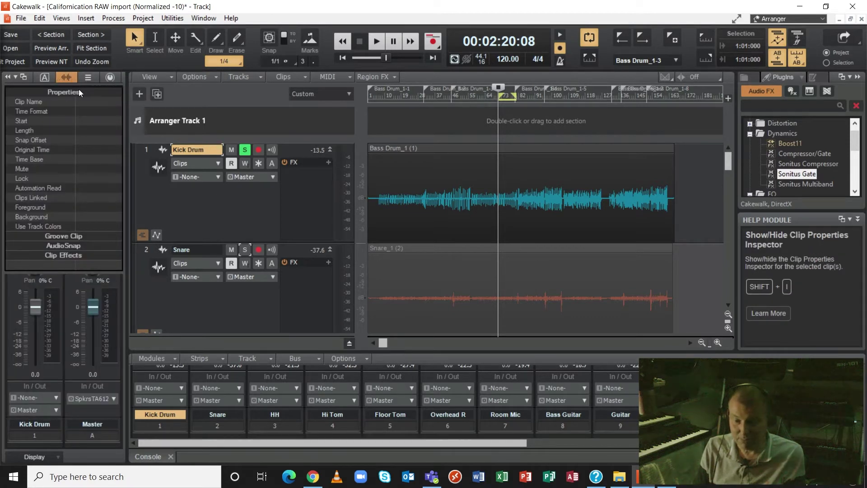
pyautogui.click(109, 77)
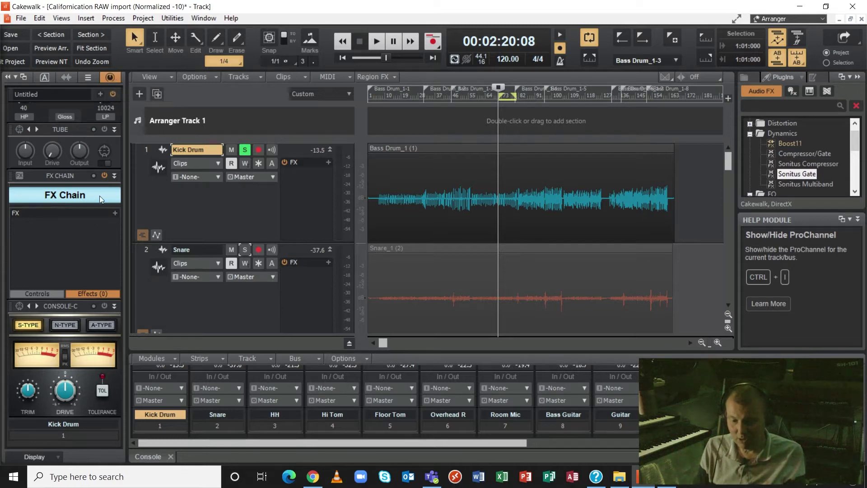
pyautogui.scroll(3, 96, 198)
pyautogui.scroll(-5, 95, 198)
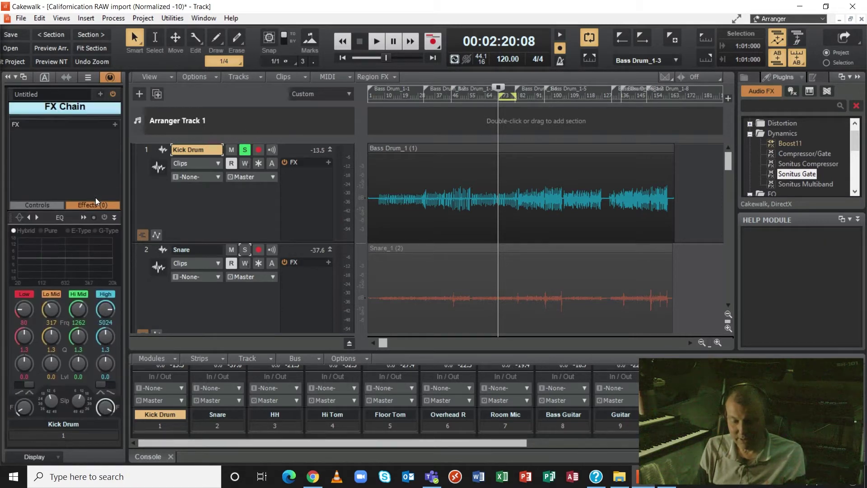
pyautogui.scroll(4, 96, 198)
pyautogui.scroll(-3, 96, 197)
pyautogui.scroll(3, 96, 197)
pyautogui.scroll(-3, 96, 197)
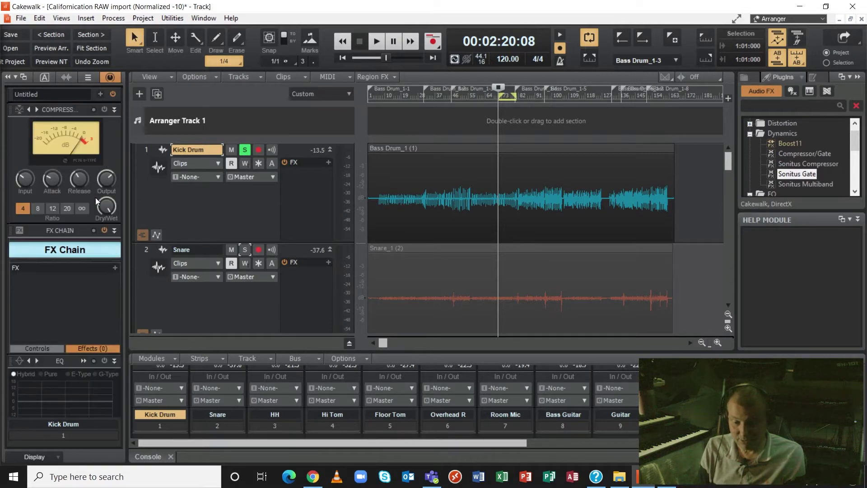
pyautogui.scroll(-5, 95, 197)
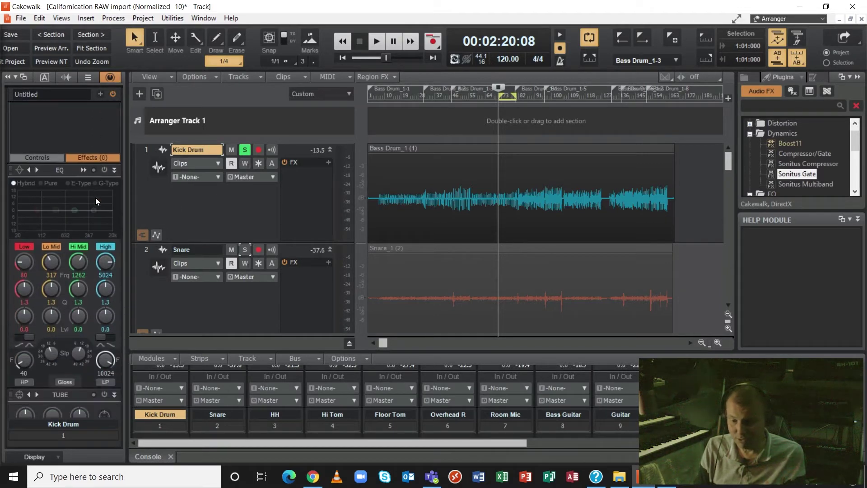
pyautogui.scroll(5, 96, 197)
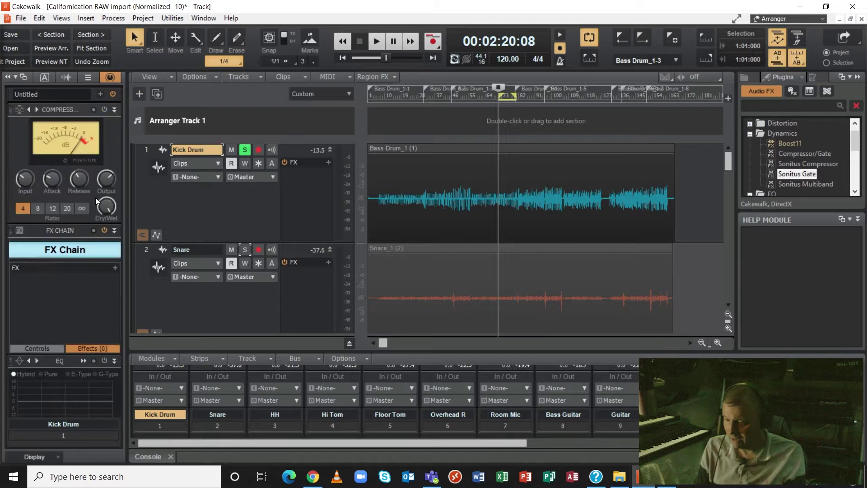
# Step: Collapse the Dynamics and EQ categories and switch the Browser to the Audio FX plug-in list
pyautogui.click(750, 134)
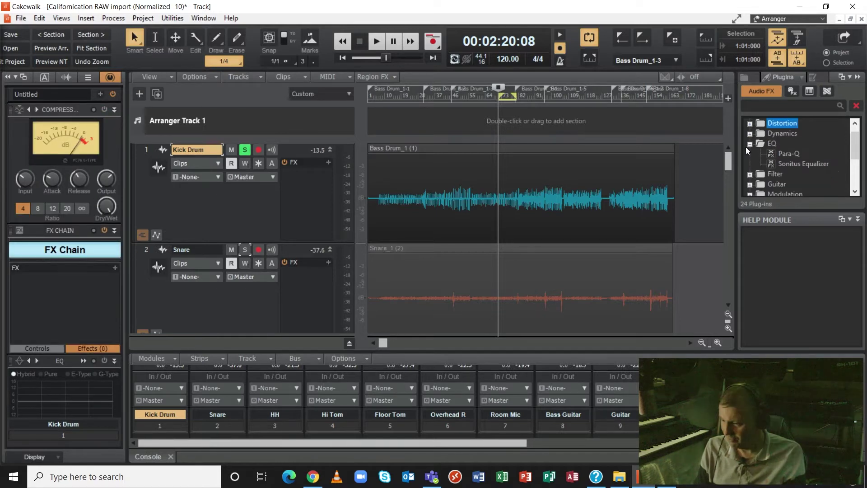
pyautogui.click(750, 144)
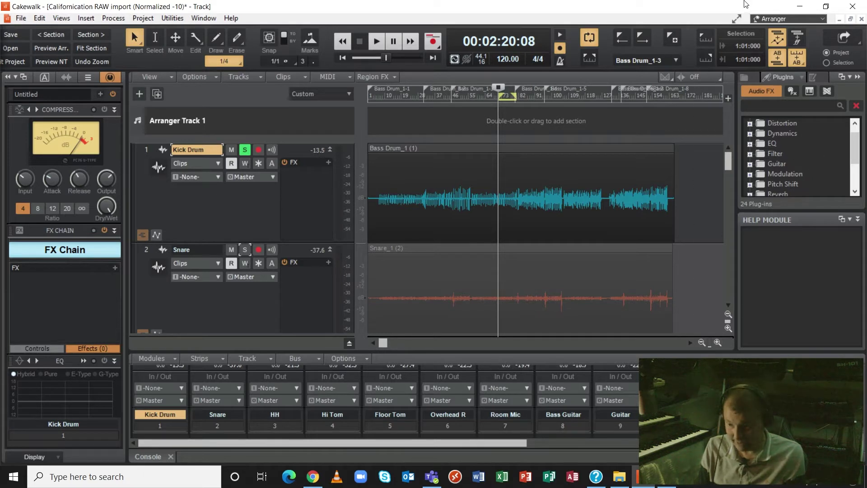
pyautogui.click(822, 19)
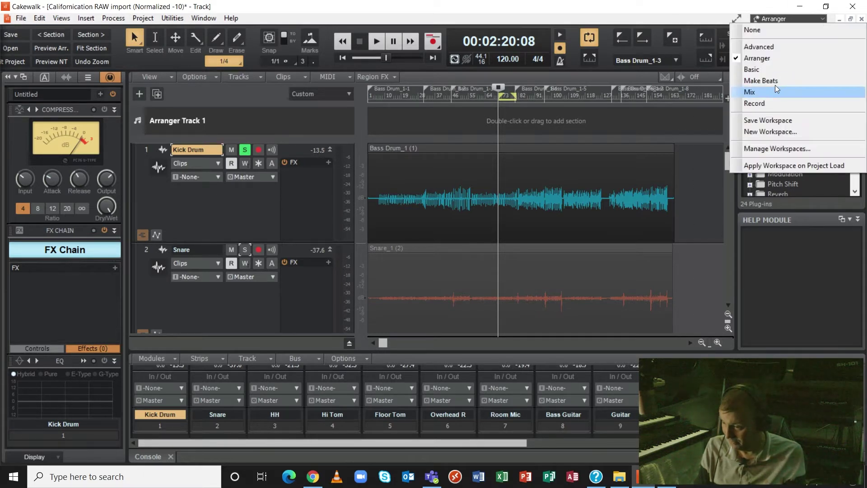
pyautogui.press('Escape')
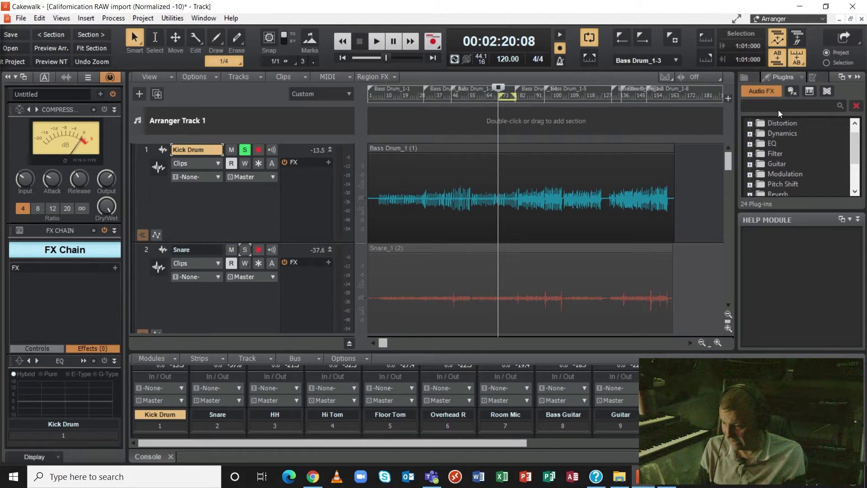
pyautogui.click(747, 77)
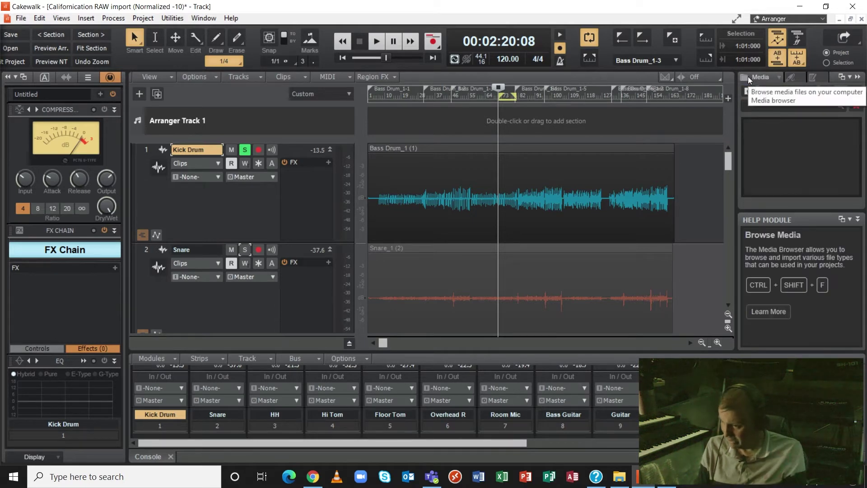
pyautogui.click(797, 77)
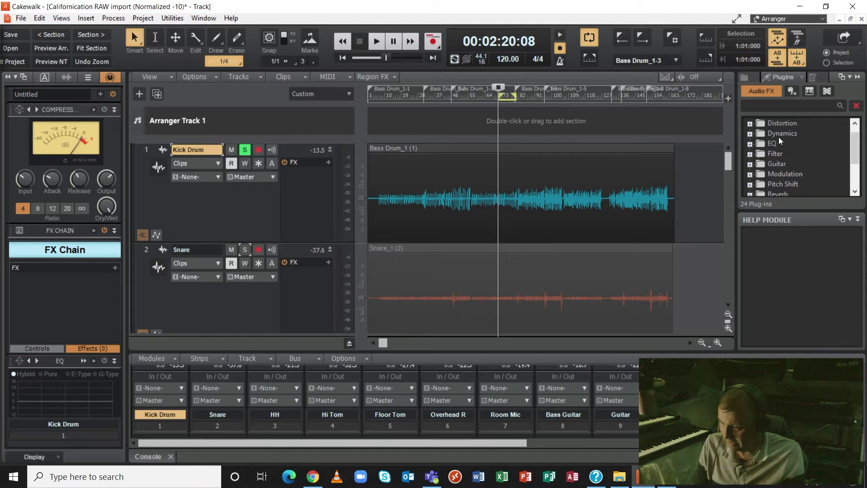
# Step: Expand Dynamics and drop Sonitus Gate onto the Kick Drum FX Chain, opening its editor
pyautogui.click(750, 134)
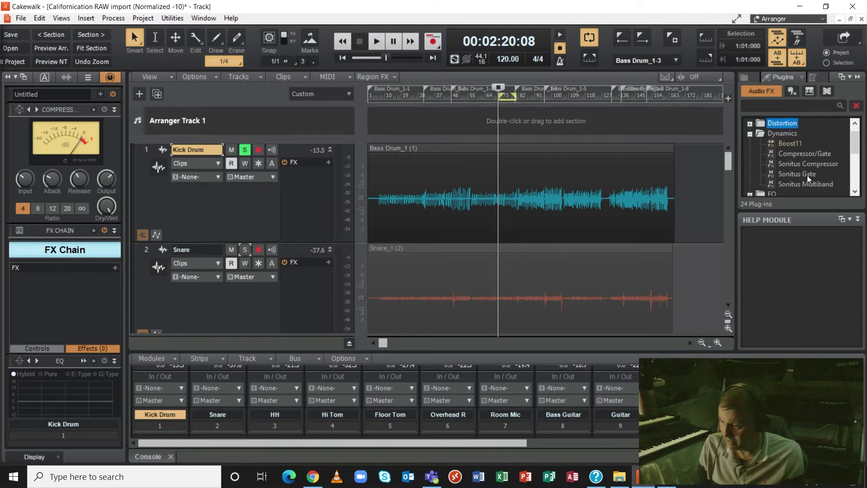
pyautogui.moveTo(799, 176); pyautogui.dragTo(27, 273)
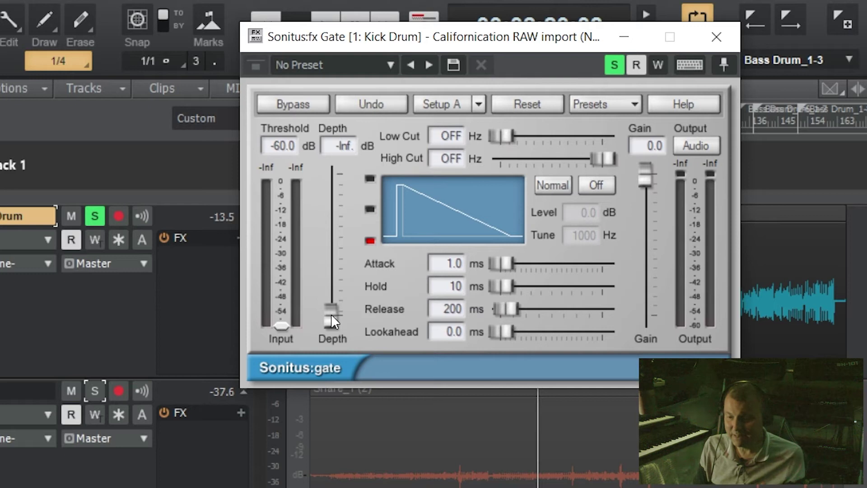
pyautogui.moveTo(332, 314)
pyautogui.mouseDown()
pyautogui.moveTo(331, 251)
pyautogui.moveTo(332, 315)
pyautogui.mouseUp()
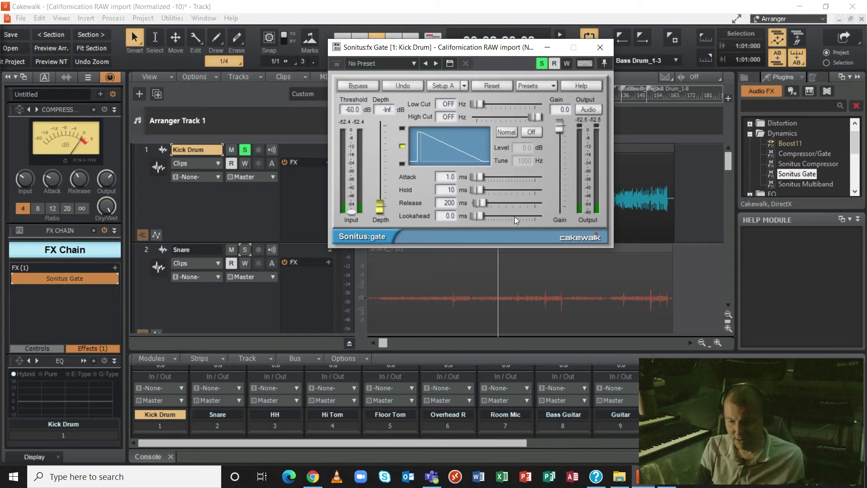
# Step: Start playback and pull the gate's High Cut down to about 1002 Hz
pyautogui.press('space')
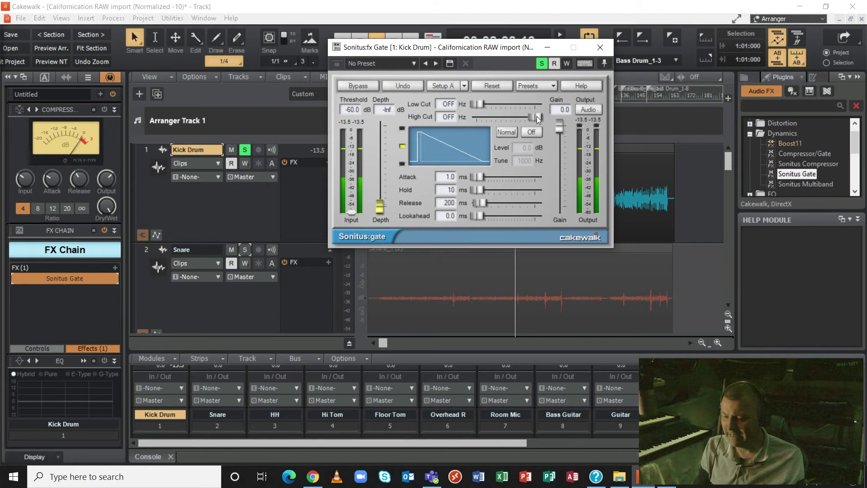
pyautogui.moveTo(537, 117); pyautogui.dragTo(510, 117)
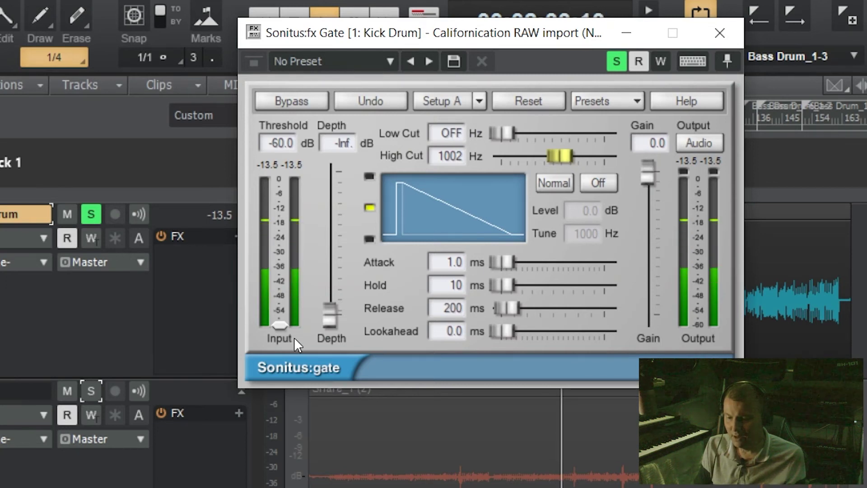
# Step: Drag the Input threshold up to -27.7 dB and enter 3.0 ms for Attack
pyautogui.click(279, 324)
pyautogui.moveTo(279, 325); pyautogui.dragTo(279, 244)
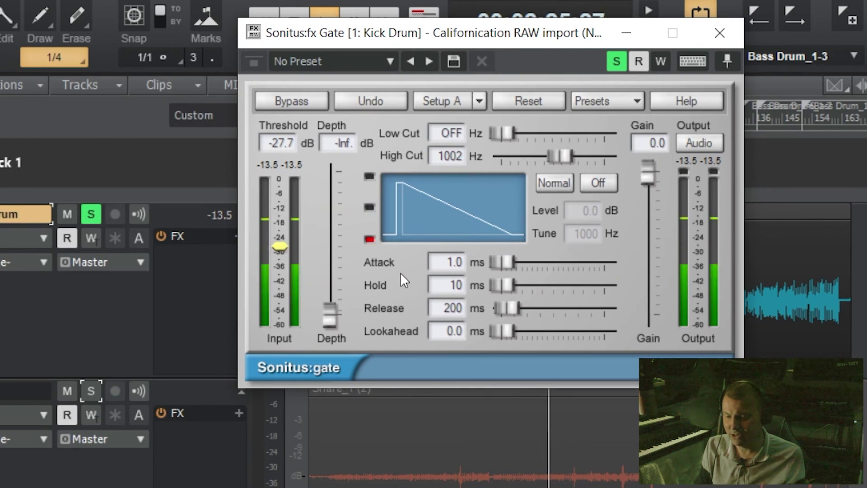
pyautogui.doubleClick(451, 259)
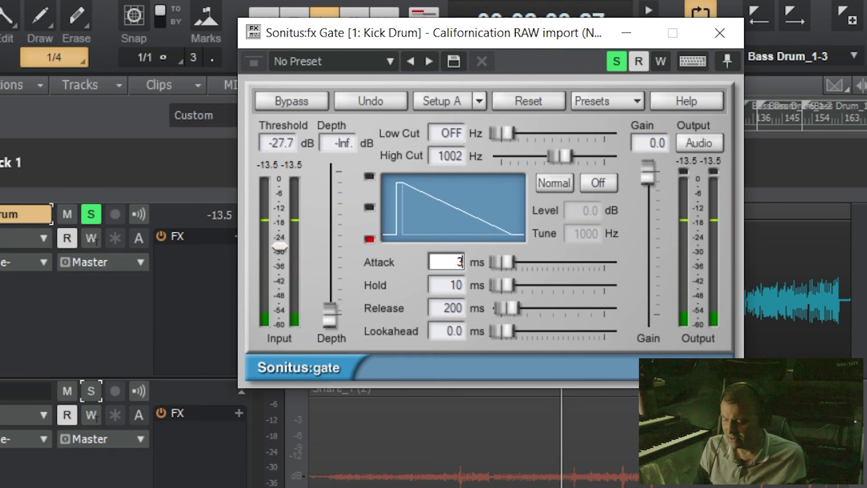
pyautogui.press('Return')
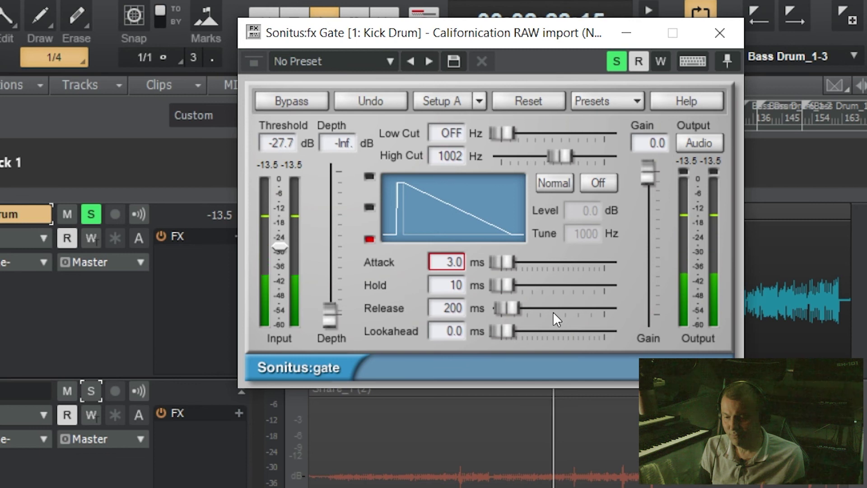
# Step: Set the Sonitus Gate Release slider to 285 ms and Lookahead to 32.2 ms
pyautogui.moveTo(508, 308)
pyautogui.mouseDown()
pyautogui.moveTo(579, 308)
pyautogui.moveTo(508, 308)
pyautogui.mouseUp()
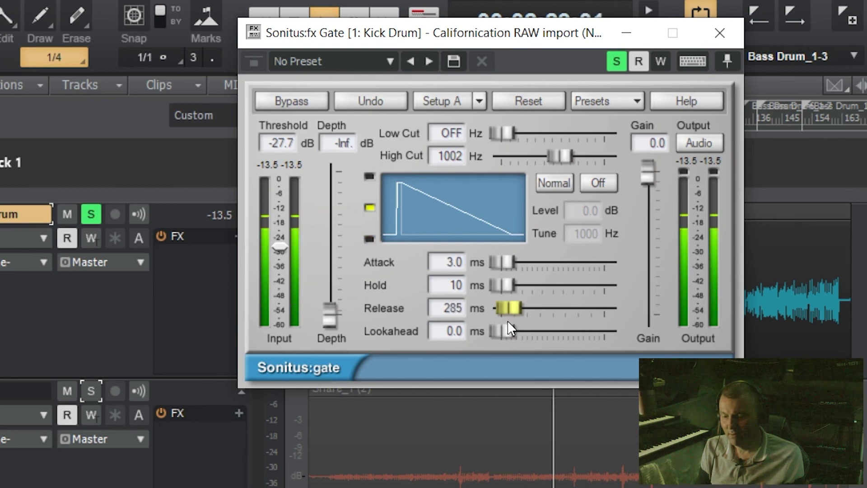
pyautogui.moveTo(501, 331); pyautogui.dragTo(585, 332)
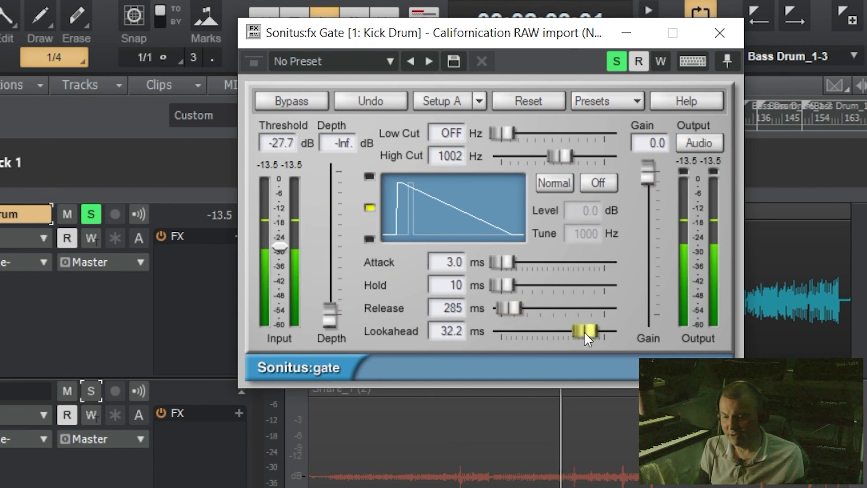